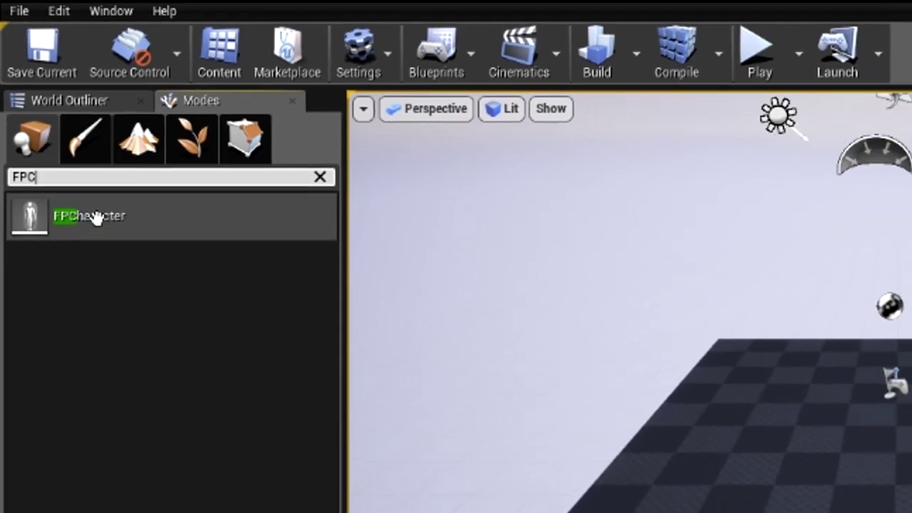
- Place an FPCharacter in the level, expand its Movement settings and toggle Toggle to Crouch on and off
mouse_move(91, 235)
left_mouse_down()
mouse_move(174, 198)
mouse_move(419, 239)
left_mouse_up()
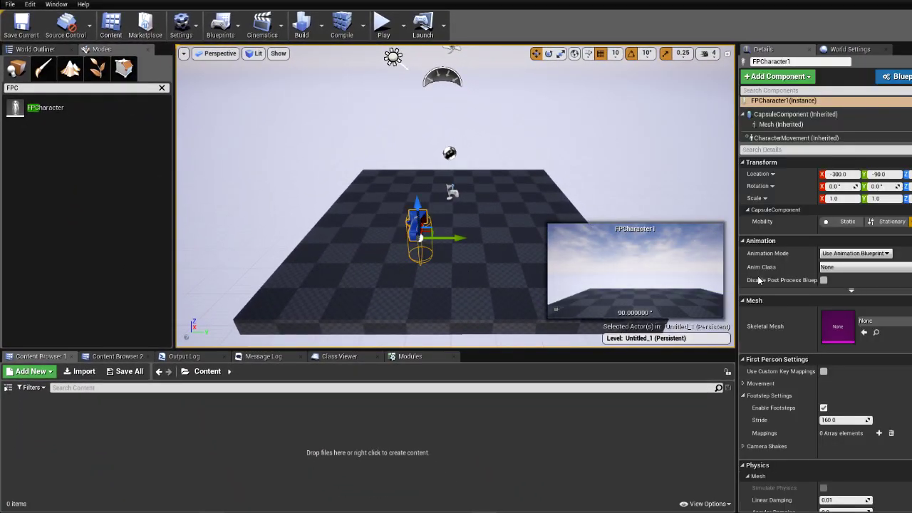
scroll(759, 280, "down", 5)
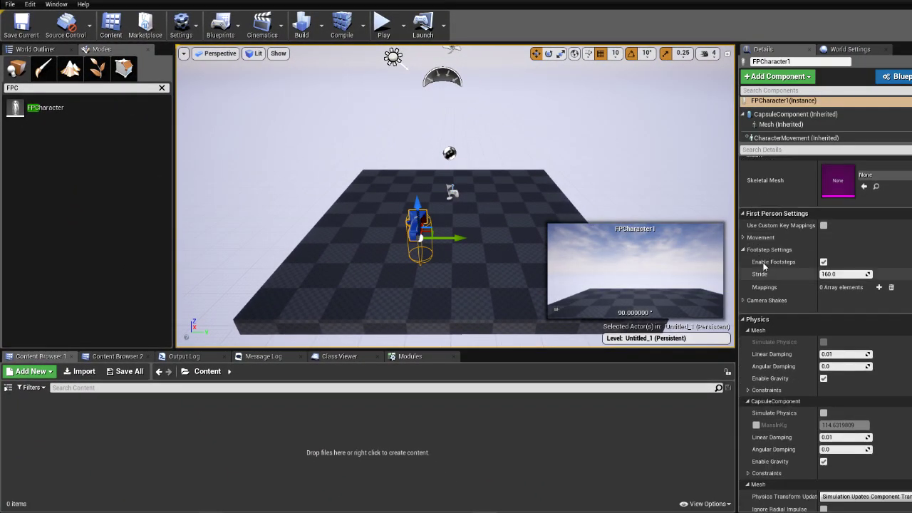
left_click(743, 238)
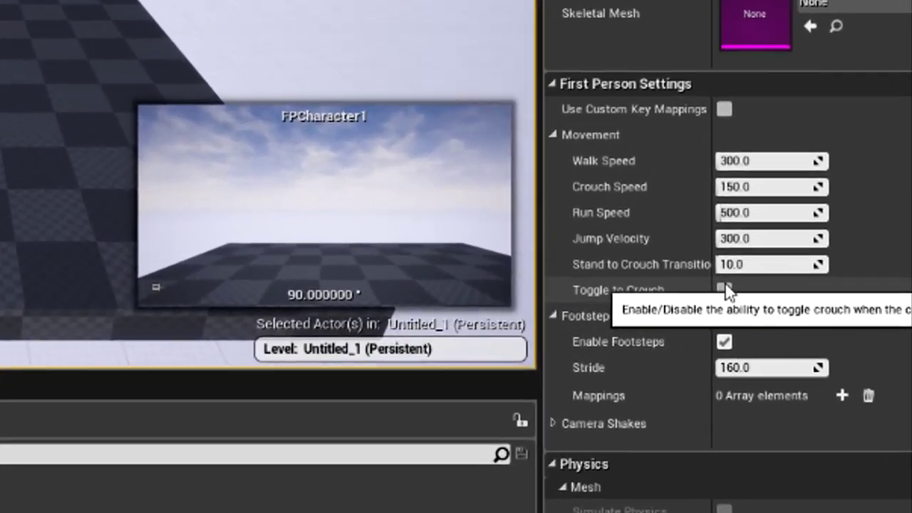
left_click(724, 289)
left_click(726, 291)
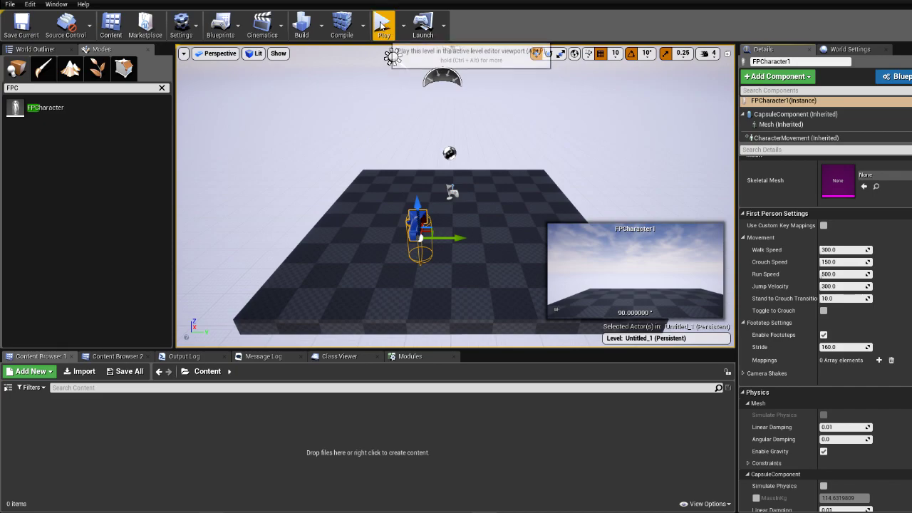
left_click(386, 25)
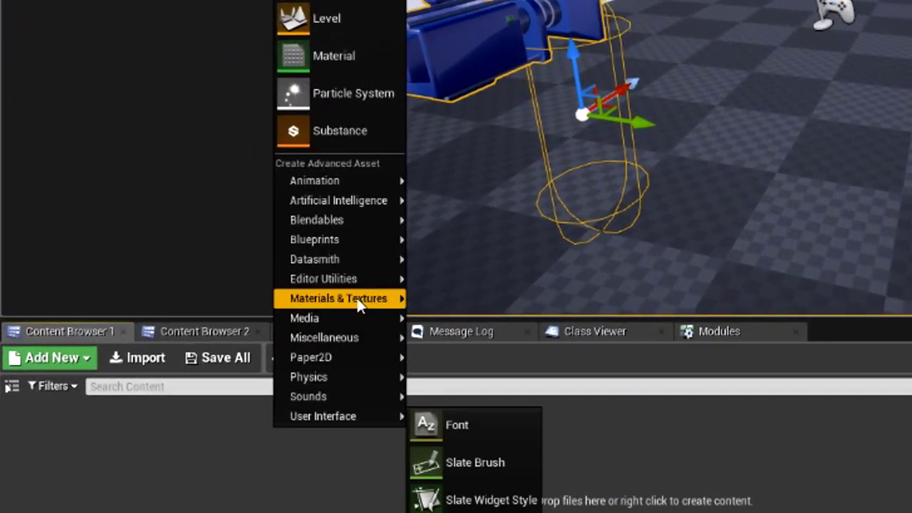
- Create a MetalFootstep data asset of class FootstepData from Miscellaneous > Data Asset
mouse_move(357, 307)
mouse_move(354, 335)
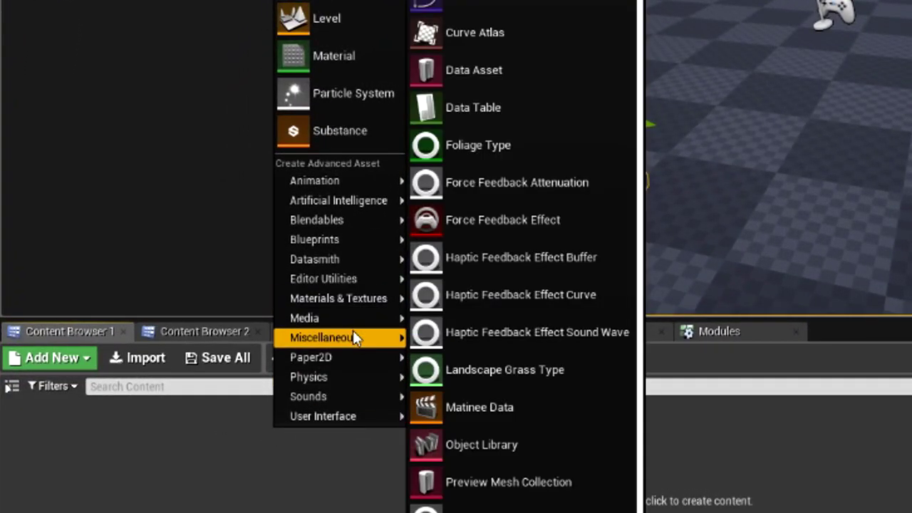
left_click(434, 69)
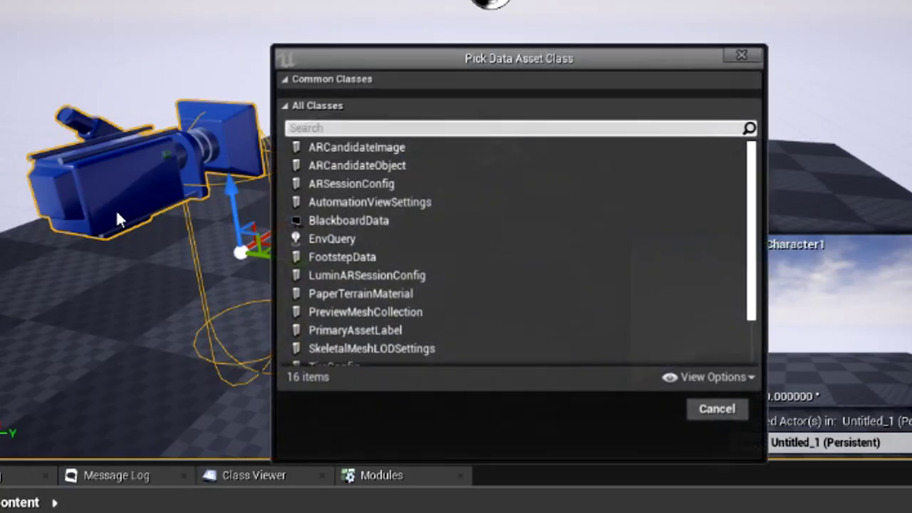
left_click(355, 260)
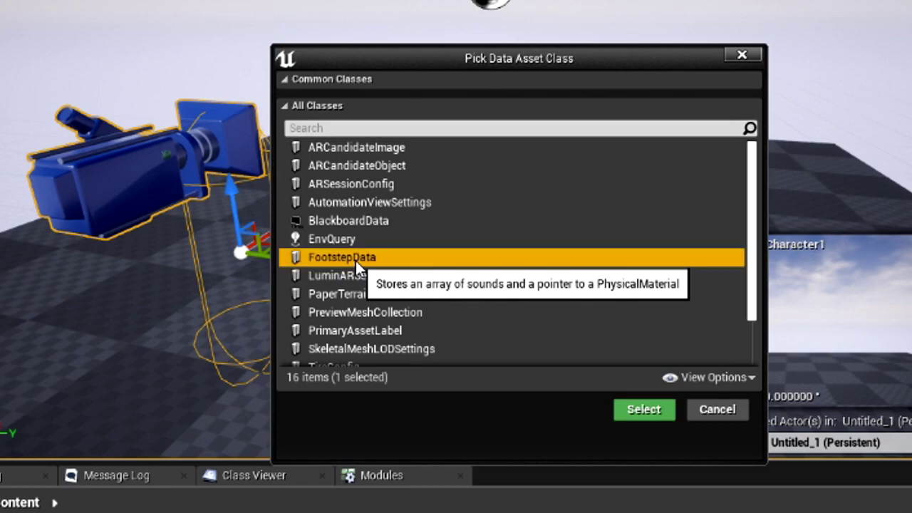
left_click(634, 413)
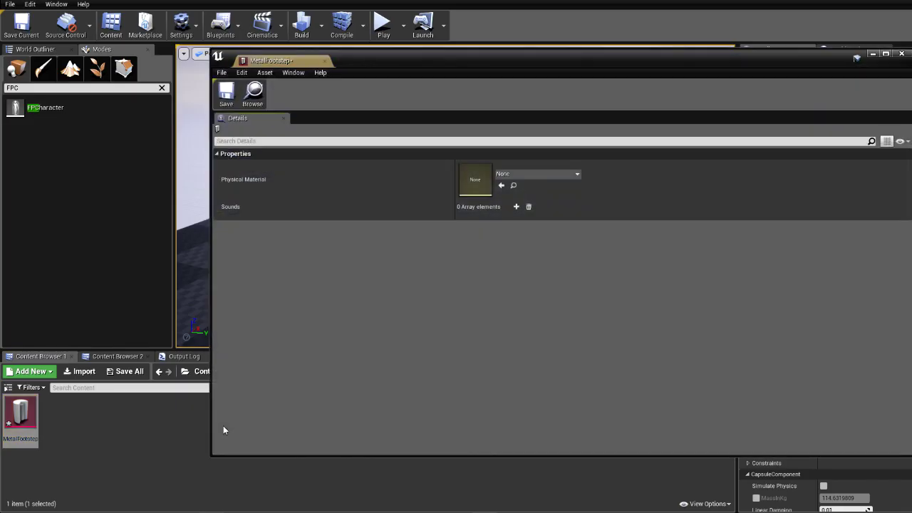
- Create a new PhysicalMaterial named PM_Metal as MetalFootstep's physical material
left_click(468, 176)
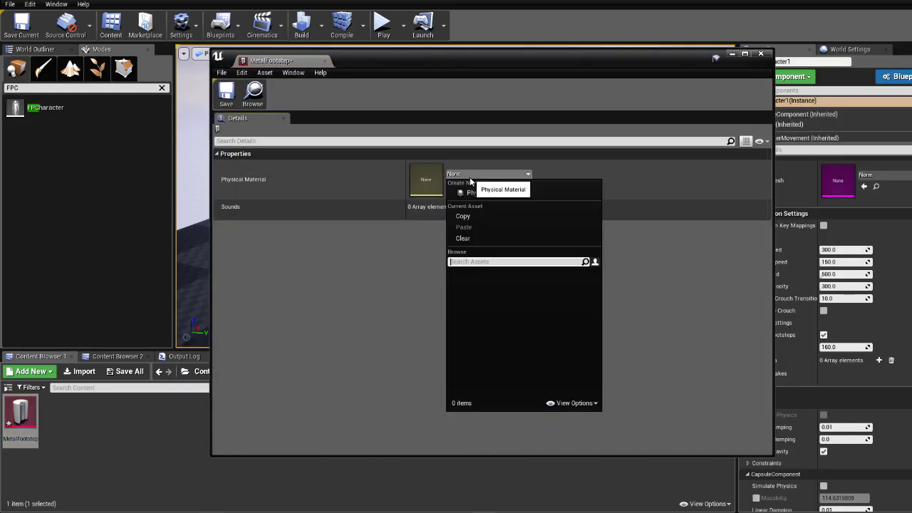
left_click(493, 194)
type("PM_Metal")
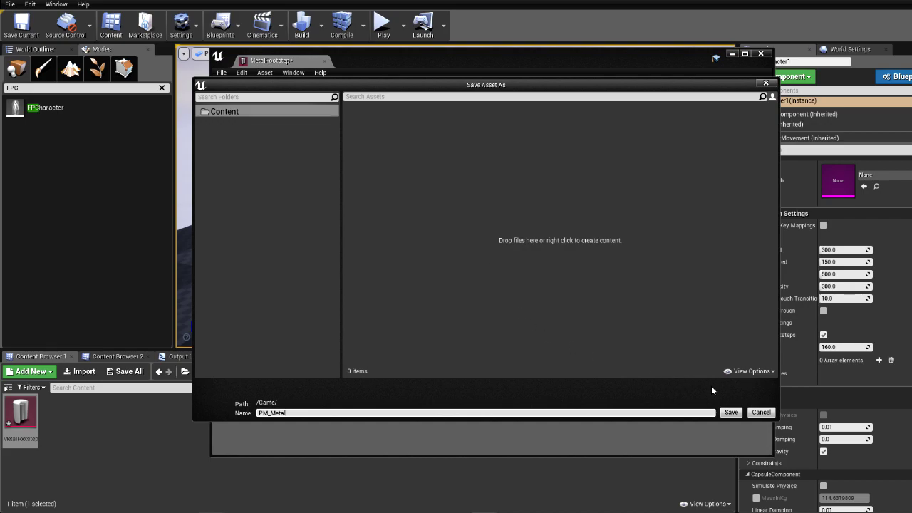
left_click(732, 413)
left_click(461, 175)
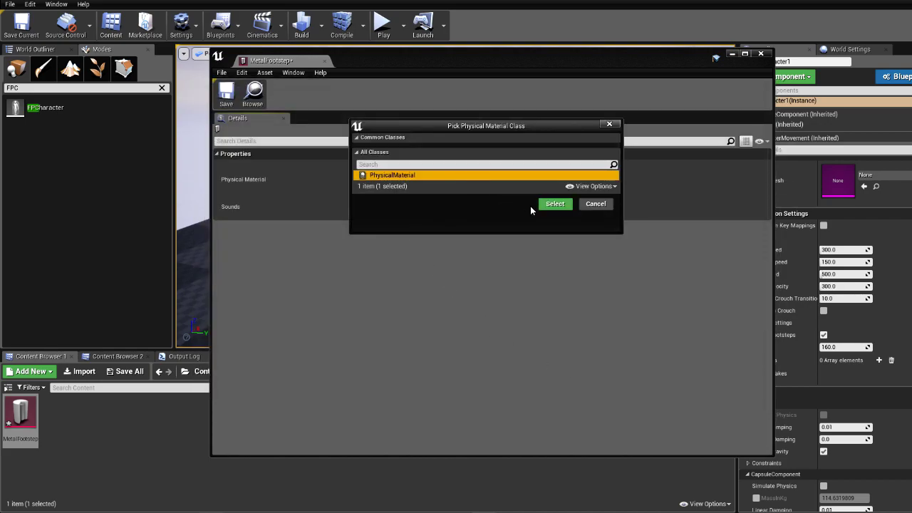
left_click(550, 205)
- Fill the Sounds list with MetalFootstepL1, MetalFootstepL2, MetalFootstepR1 and MetalFootstepR2
left_click(466, 206)
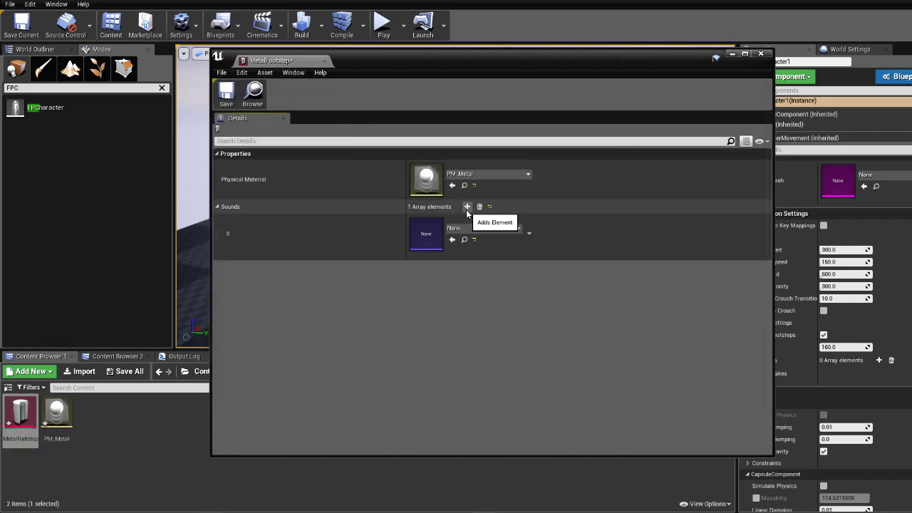
left_click(467, 207)
left_click(467, 207)
left_click(467, 207)
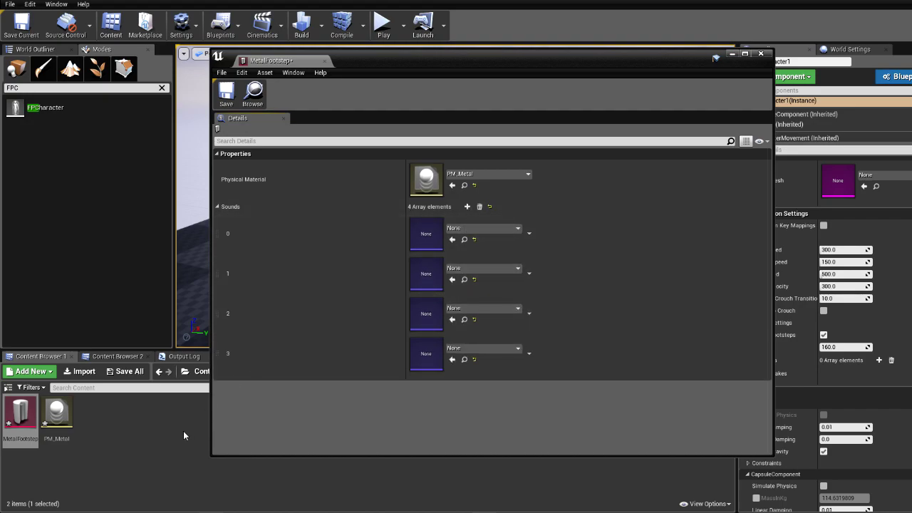
left_click(176, 432)
left_click(56, 443)
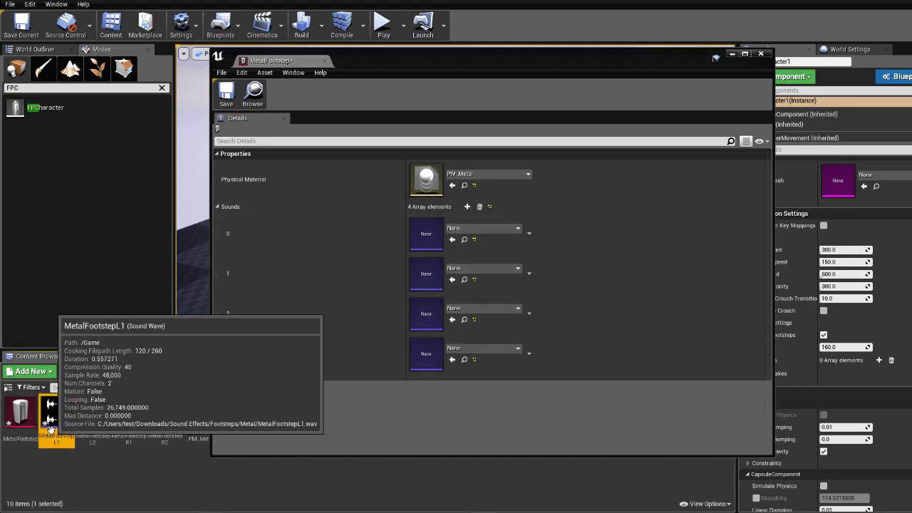
left_click_drag(56, 450, 428, 235)
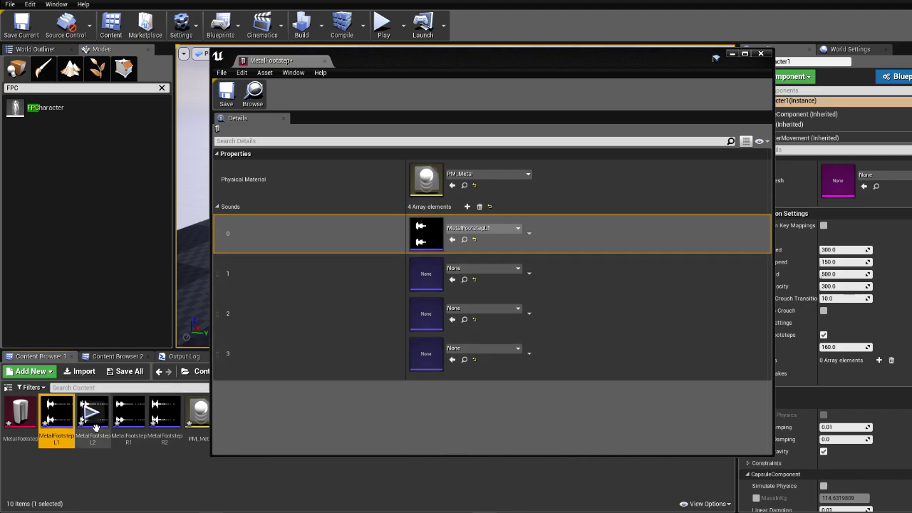
left_click_drag(95, 427, 426, 274)
left_click_drag(128, 420, 426, 314)
left_click_drag(160, 437, 426, 355)
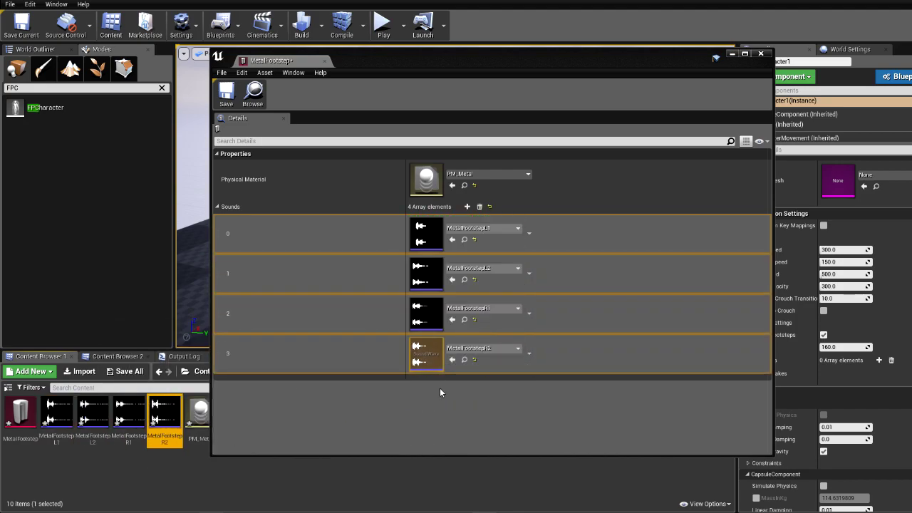
- Save MetalFootstep and assign it to FPCharacter's first footstep mapping
left_click(226, 92)
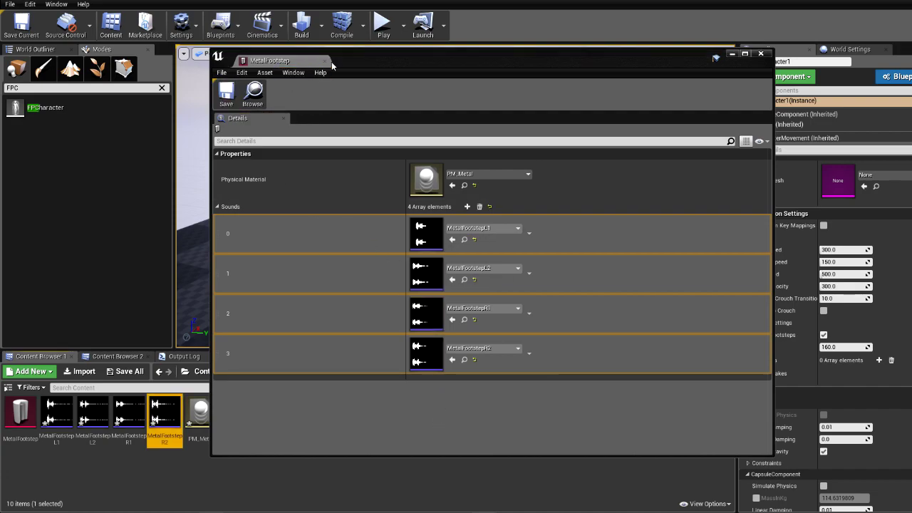
left_click(760, 54)
left_click_drag(61, 322, 748, 392)
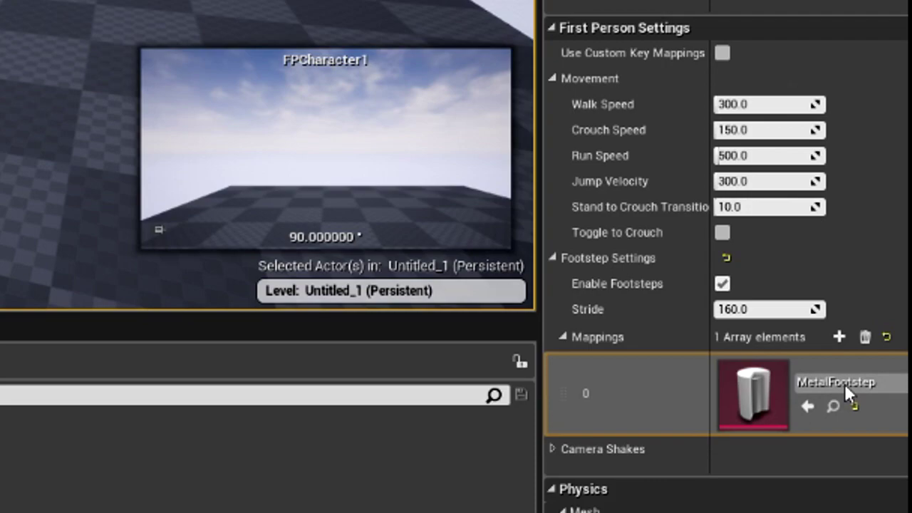
left_click(844, 384)
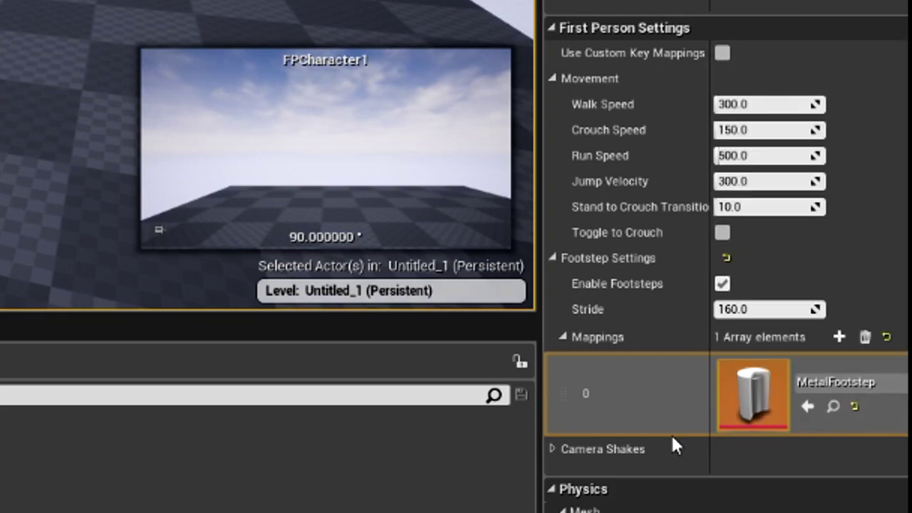
right_click(243, 410)
- Create a new material named M_Metal
left_click(284, 200)
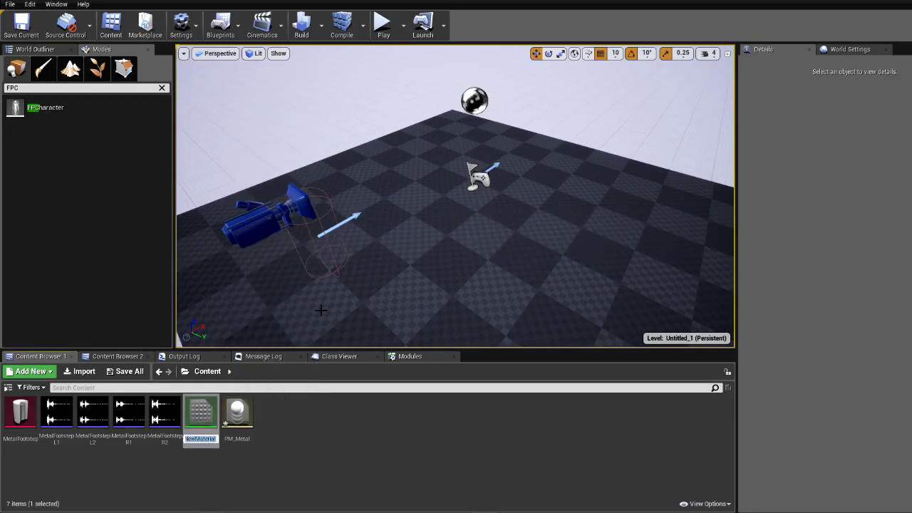
type("M_Metal")
key("Return")
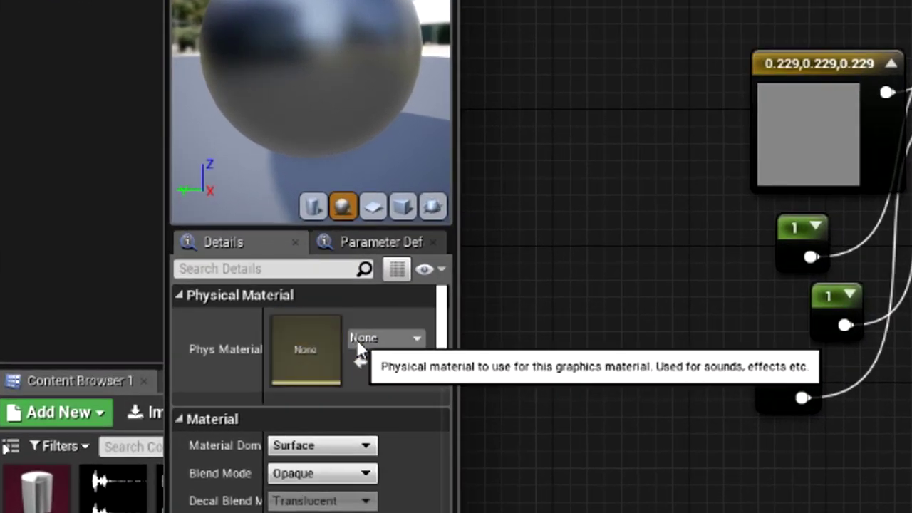
- Set M_Metal's Phys Material to PM_Metal, save it, and apply it to the floor
left_click(175, 337)
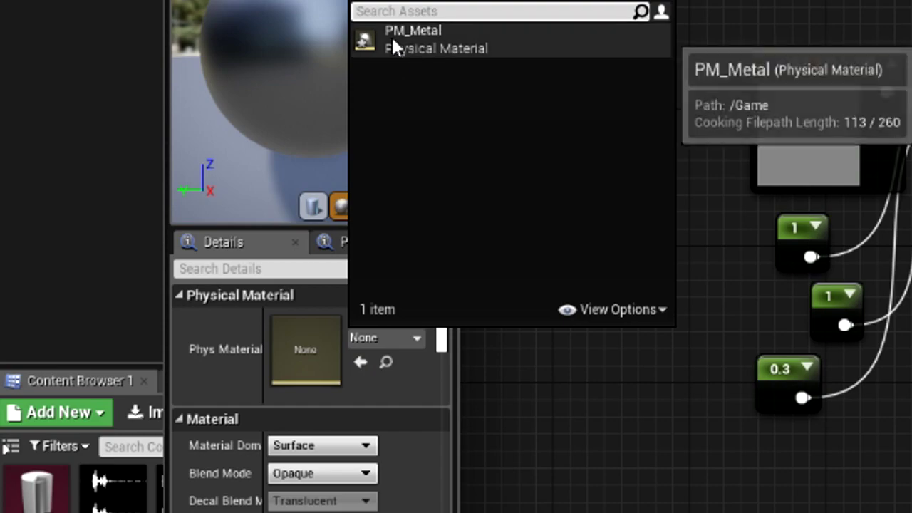
left_click(466, 43)
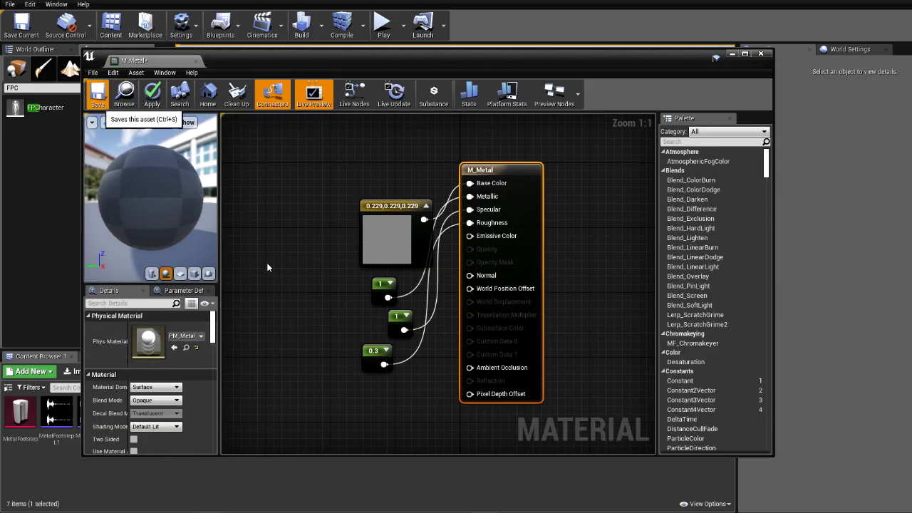
left_click(198, 61)
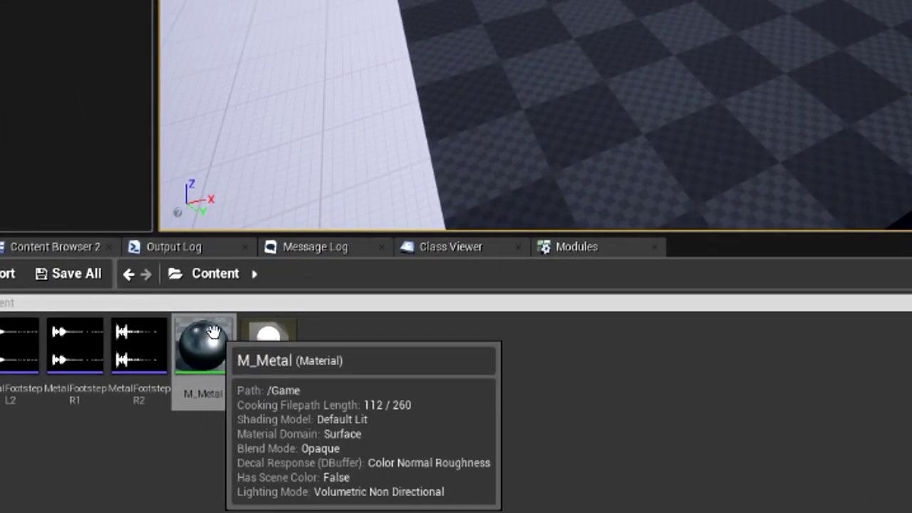
left_click_drag(205, 328, 599, 93)
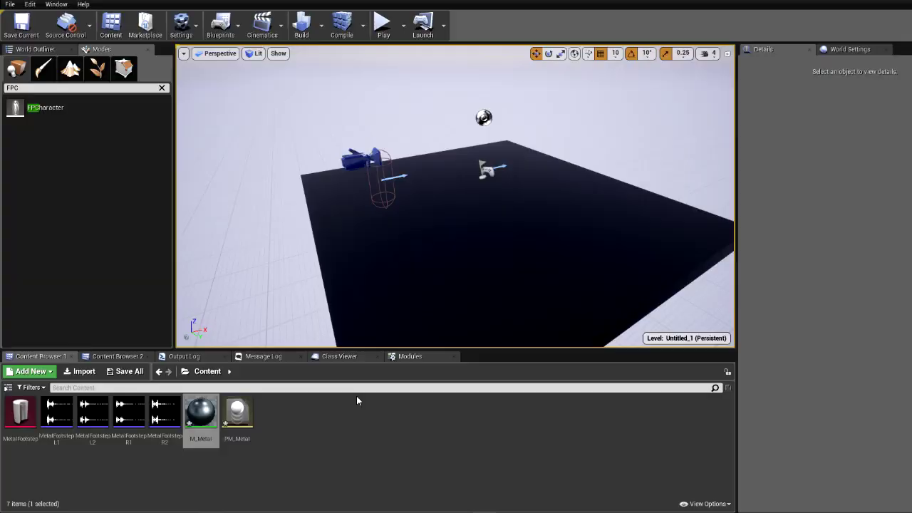
- Play the level to walk on the metal floor, then eject with F8
left_click(385, 25)
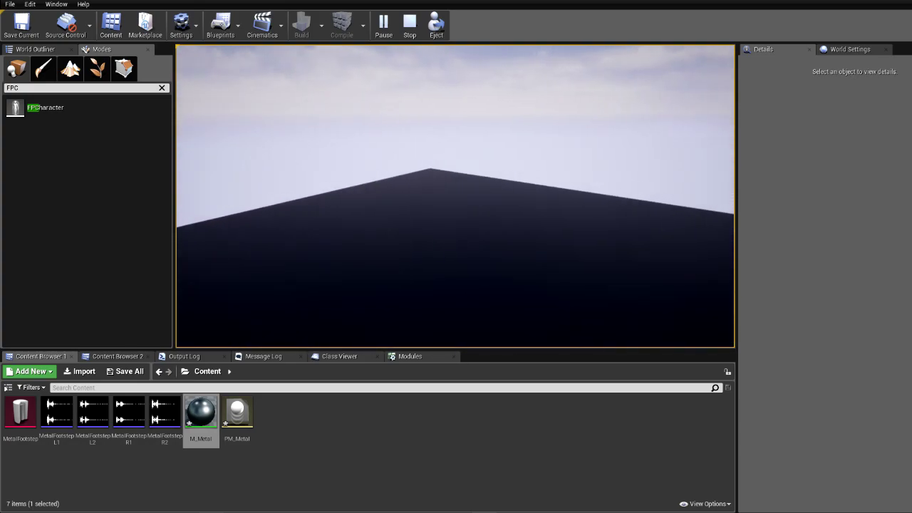
key("F8")
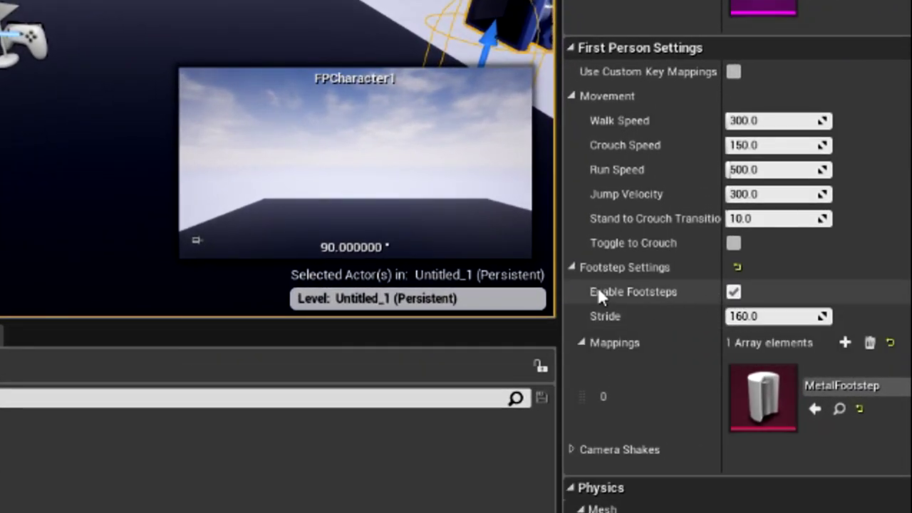
- Change FPCharacter's footstep stride value and play the level to test it
left_click(780, 316)
type("100")
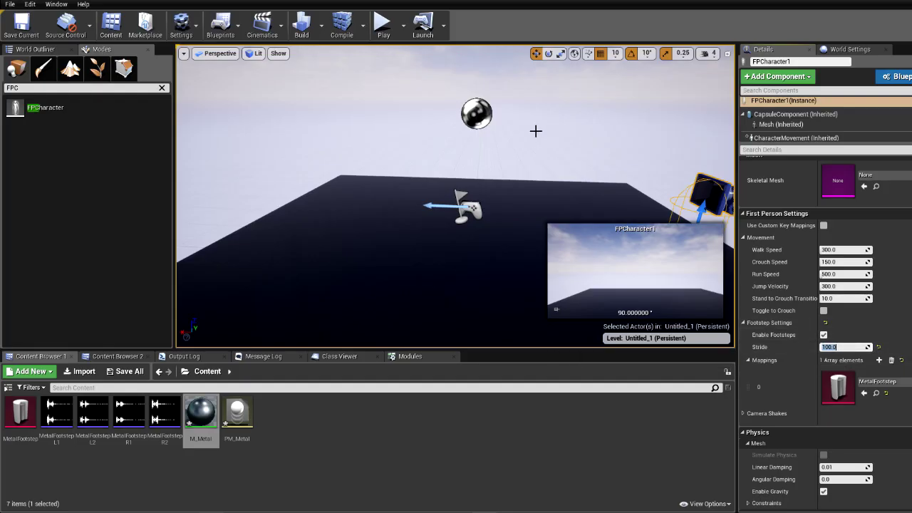
left_click(384, 27)
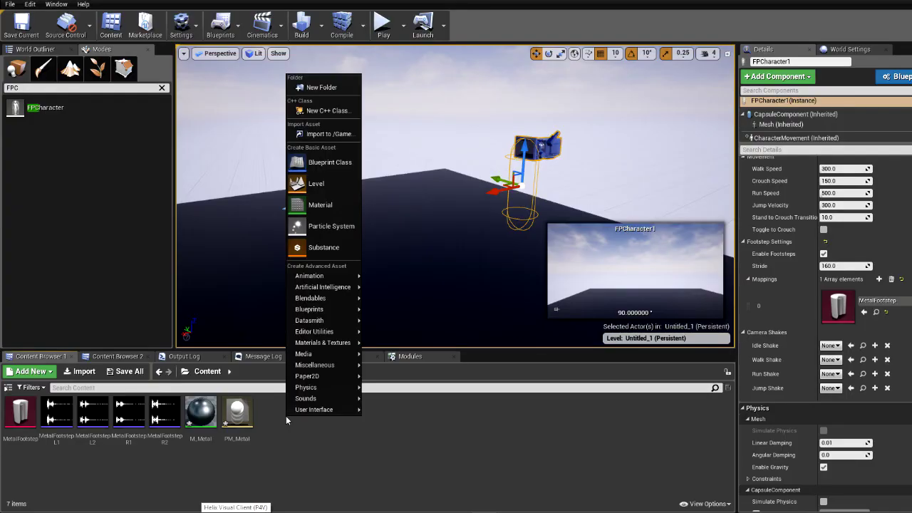
- Create a CameraShake Blueprint class named IdleShake
left_click(313, 169)
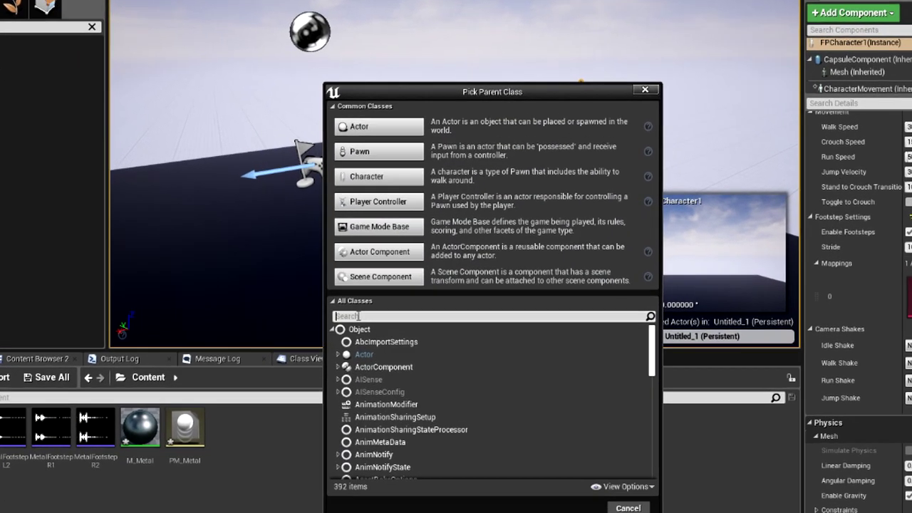
type("CAMERASH")
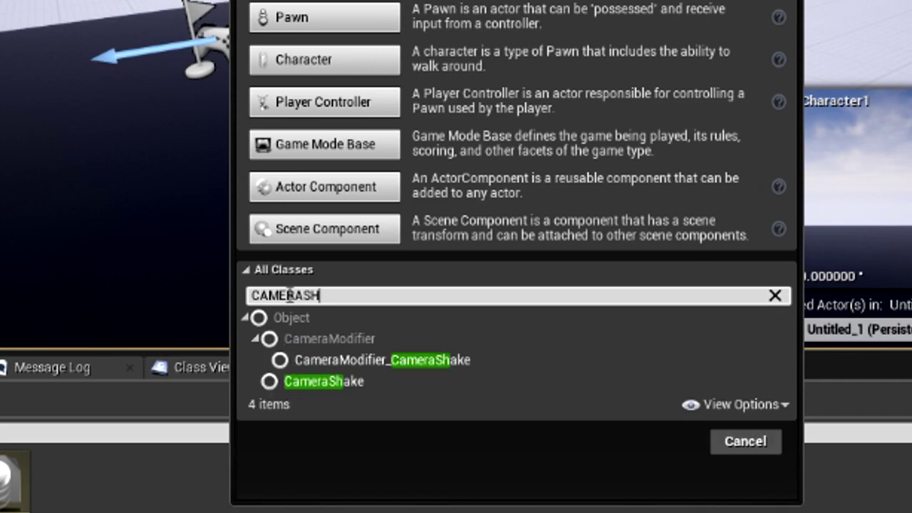
left_click(300, 382)
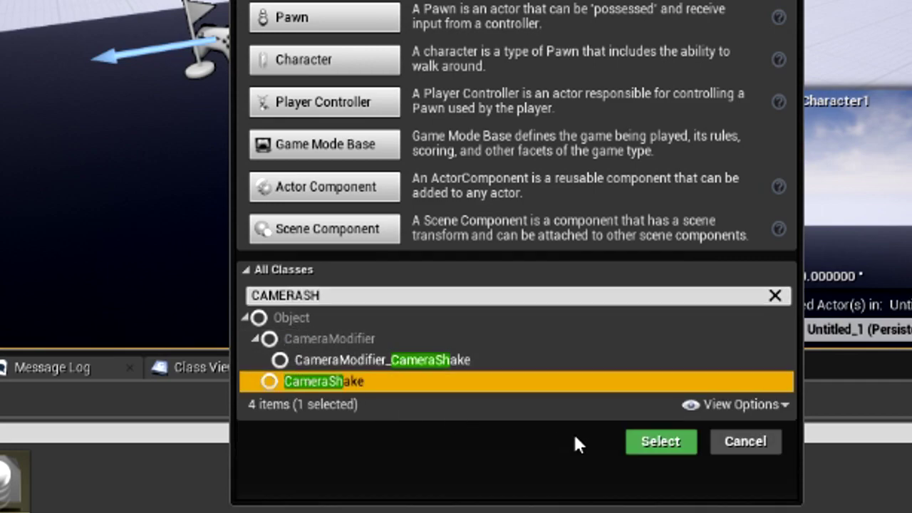
left_click(660, 441)
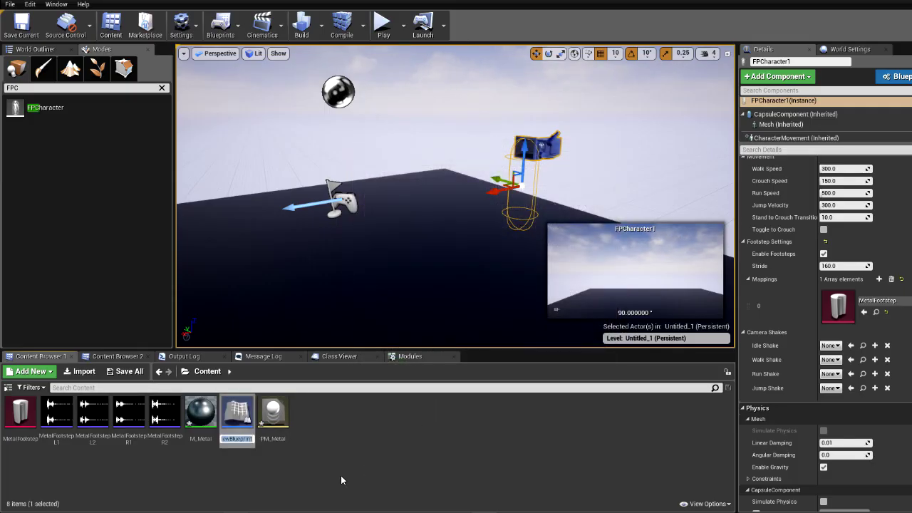
type("IdleS")
type("hake")
key("Return")
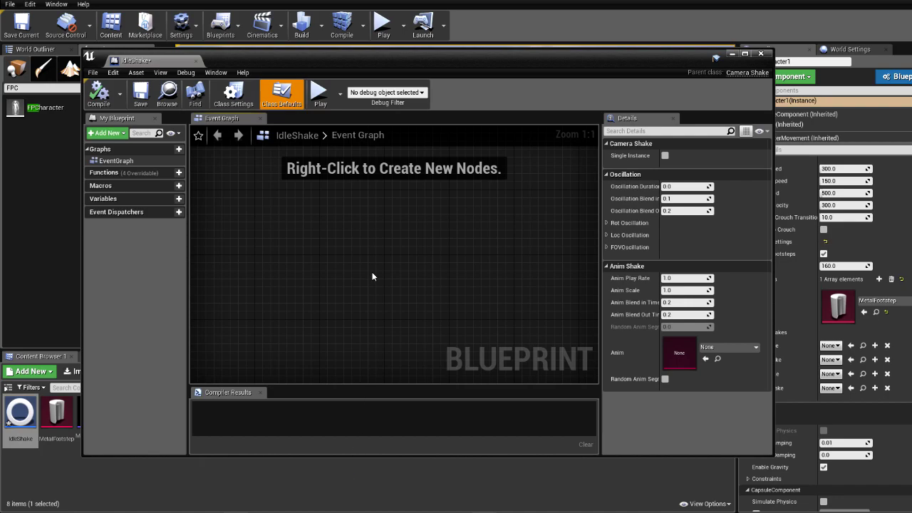
- Set IdleShake's class defaults: single instance, 0.2-second oscillation, pitch, yaw and roll amplitudes
left_click(155, 119)
left_click(155, 119)
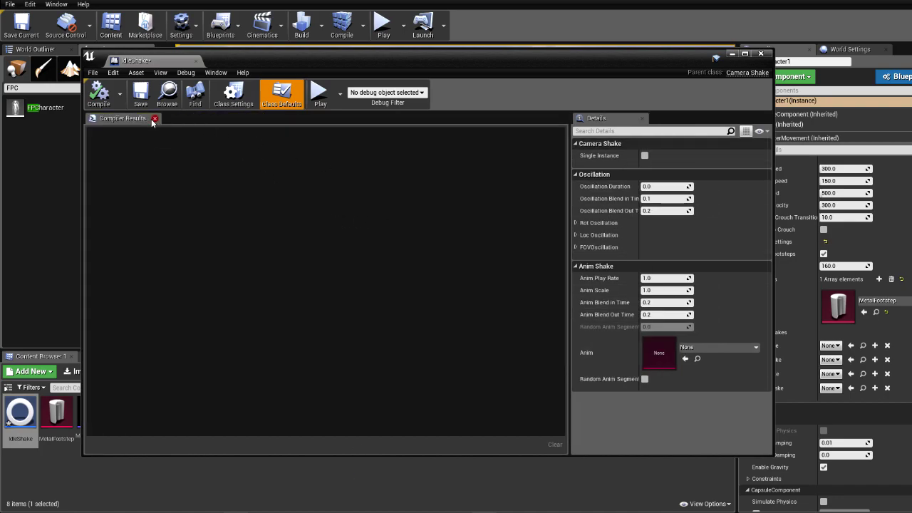
left_click(154, 118)
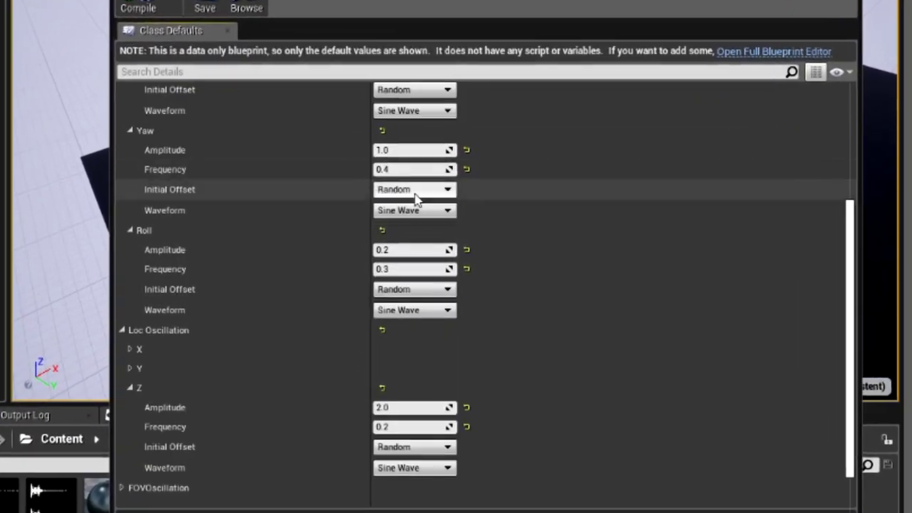
scroll(383, 362, "down", 3)
scroll(387, 306, "up", 3)
scroll(390, 314, "up", 2)
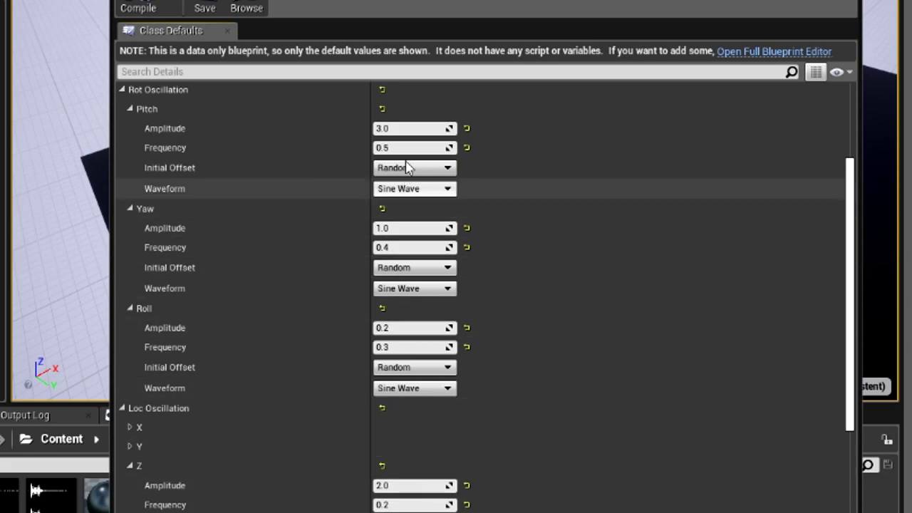
scroll(554, 140, "up", 2)
scroll(554, 142, "up", 2)
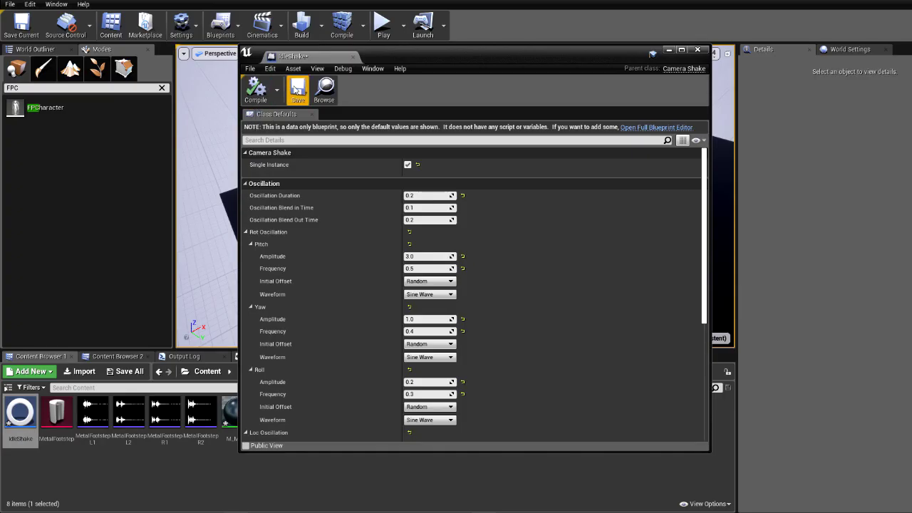
- Save and close IdleShake, then assign it to FPCharacter's Idle Shake slot
left_click(297, 89)
left_click(352, 57)
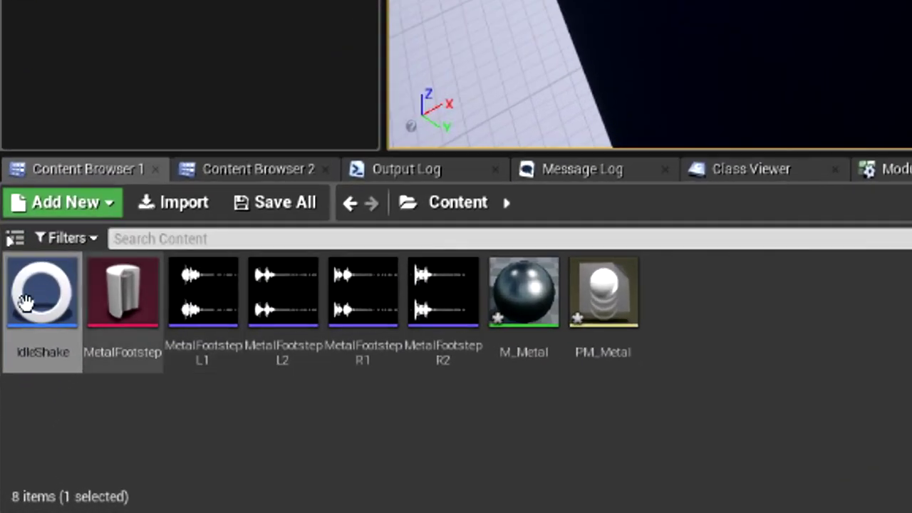
left_click_drag(14, 418, 392, 416)
mouse_move(863, 302)
left_mouse_down()
mouse_move(793, 411)
mouse_move(830, 409)
left_mouse_up()
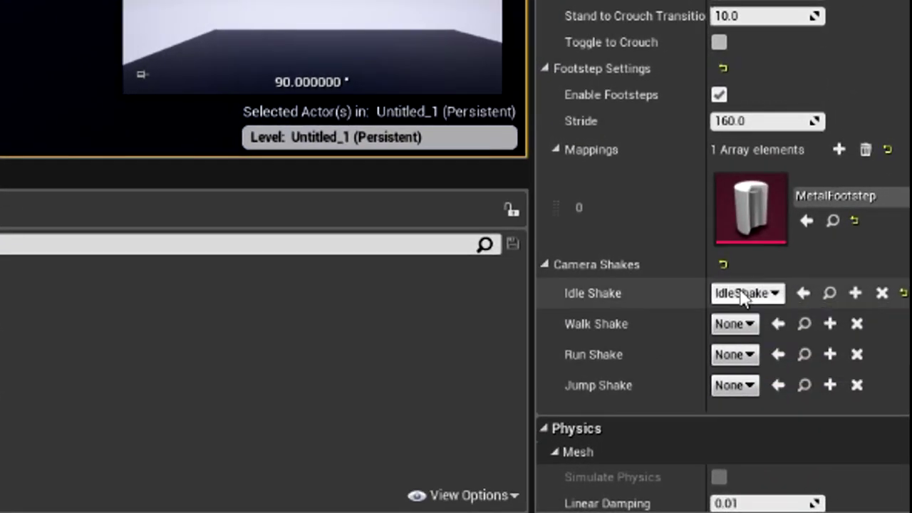
- Start Play-In-Editor to test FPCharacter's idle shake and metal footsteps
left_click(383, 28)
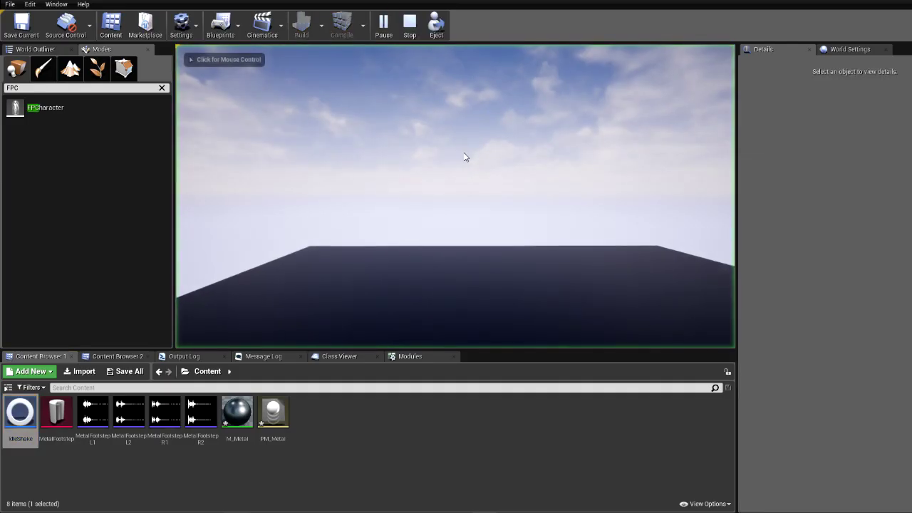